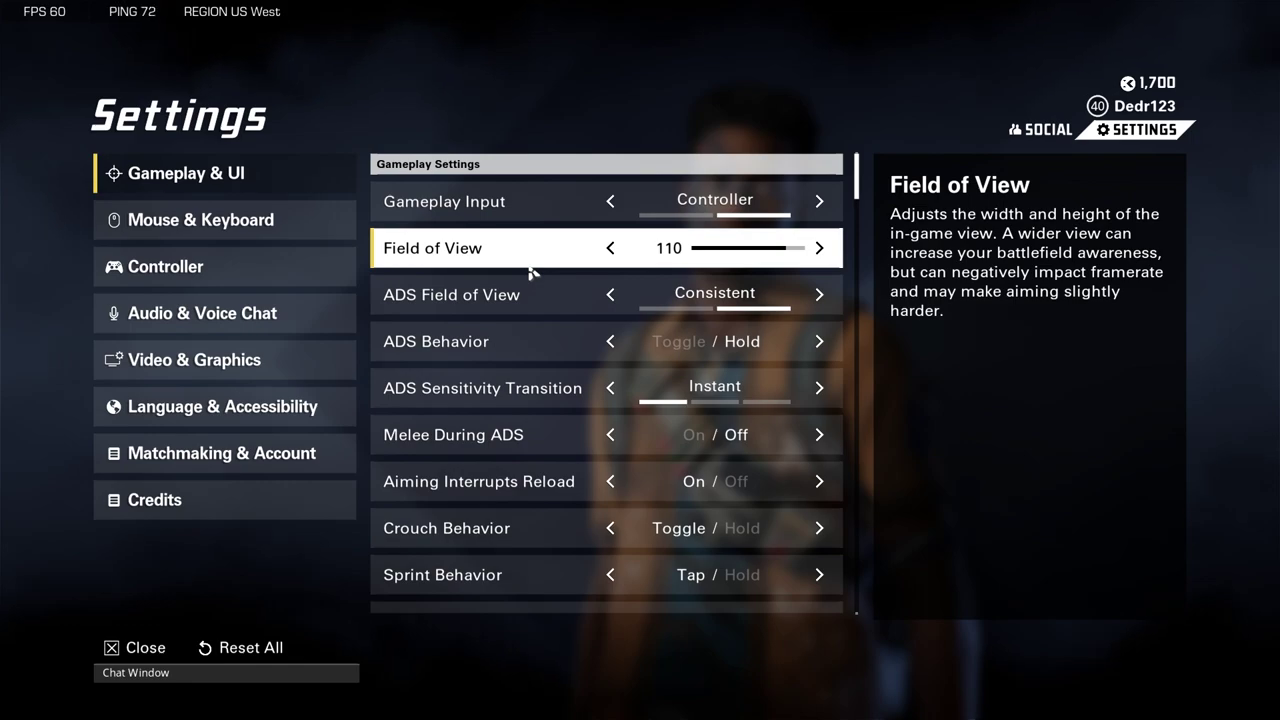
scroll(530, 272, "down", 1)
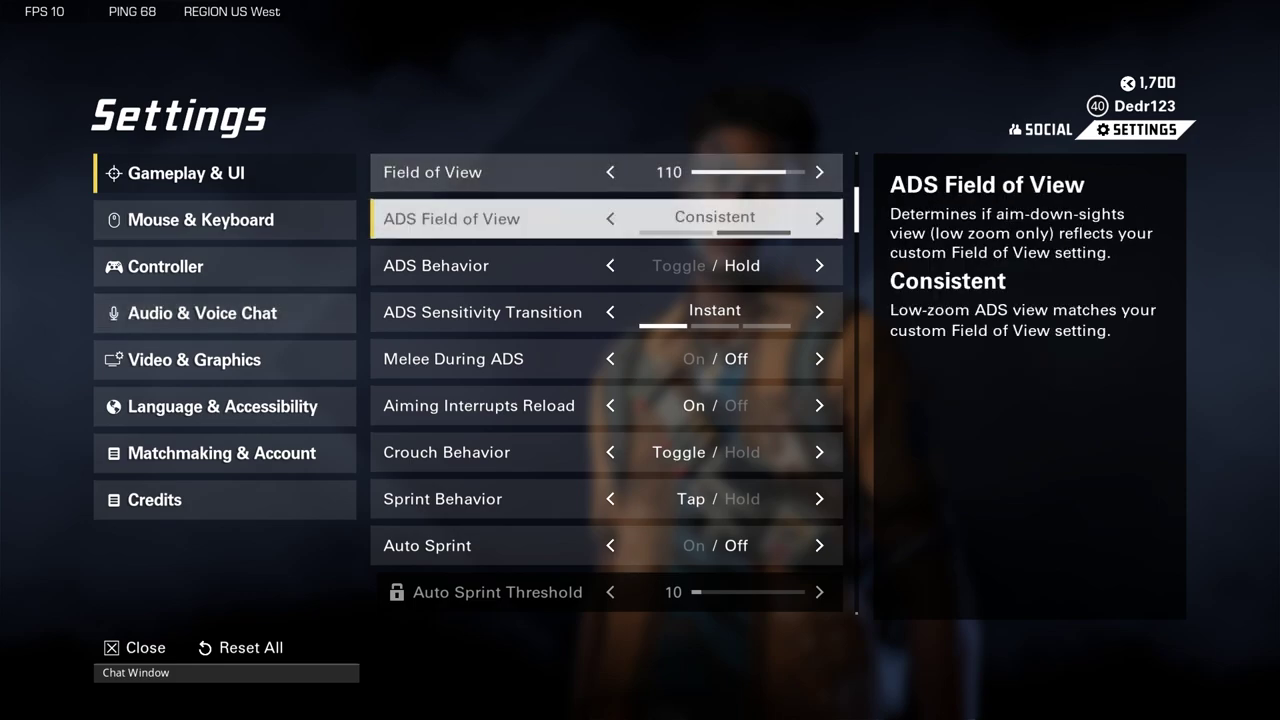
left_click(610, 219)
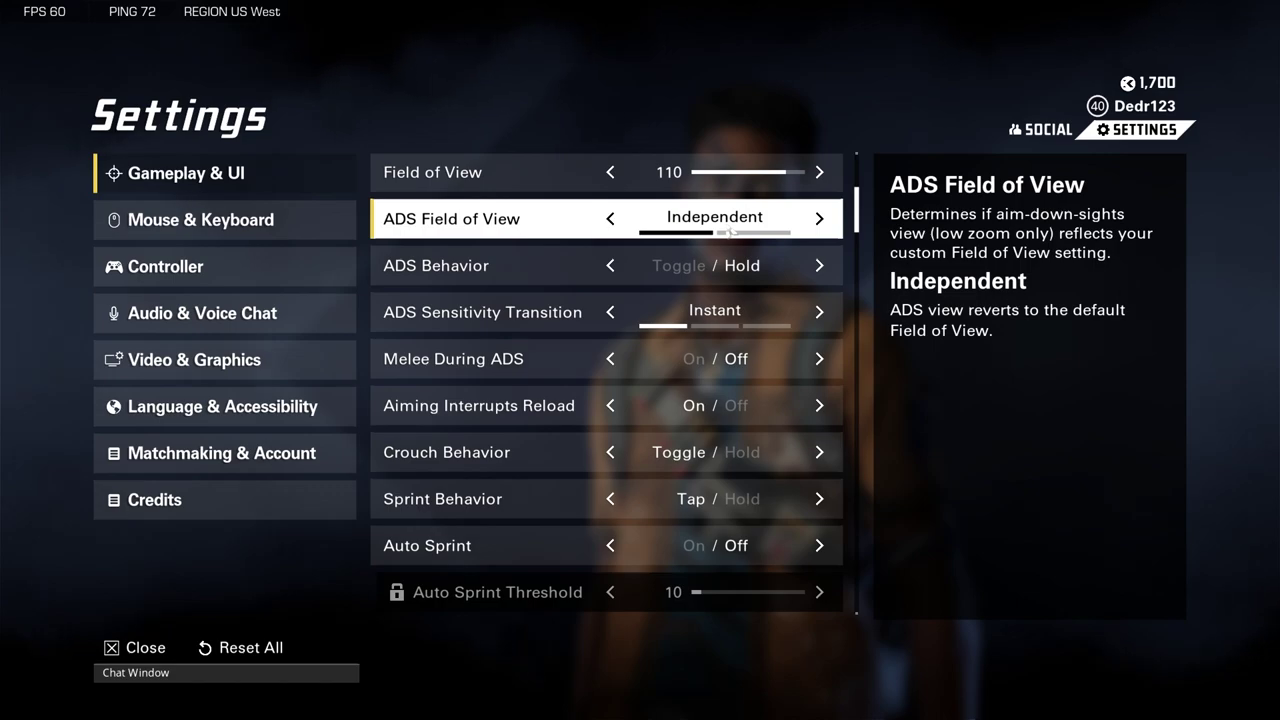
left_click(820, 231)
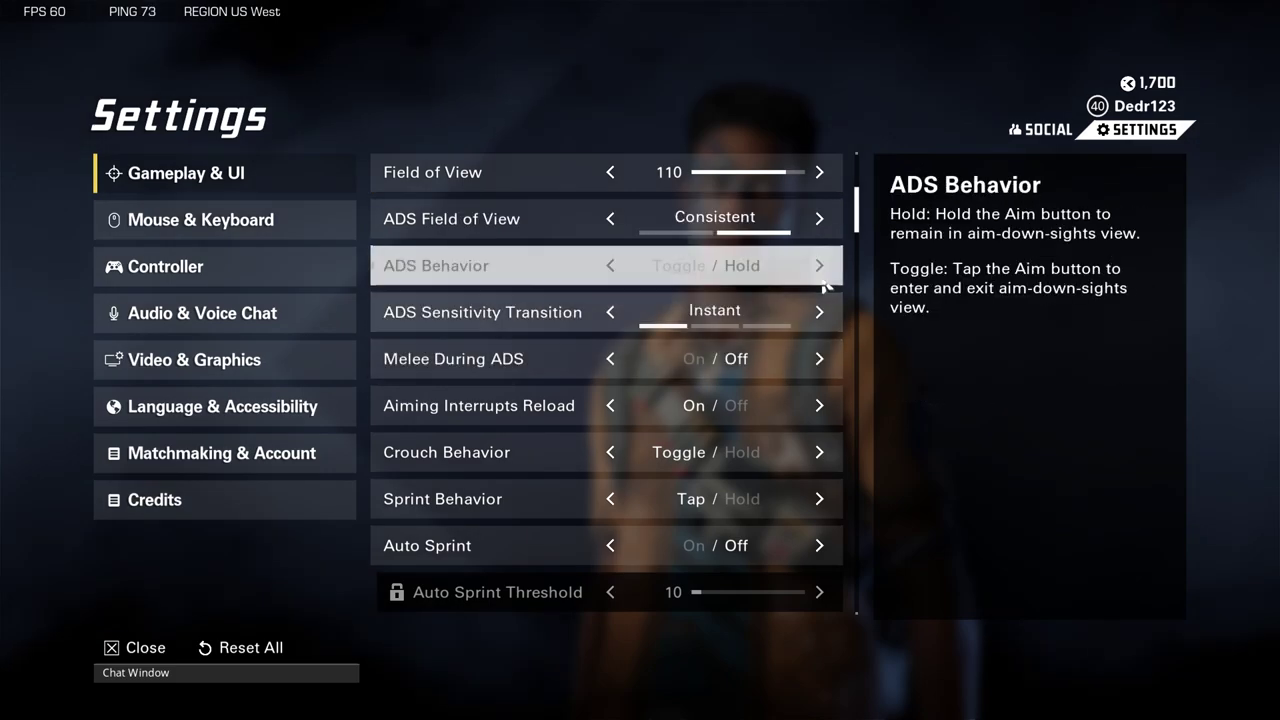
Review the remaining Gameplay & UI options to the bottom, then switch to the Controller tab.
scroll(772, 305, "down", 1)
scroll(772, 300, "down", 3)
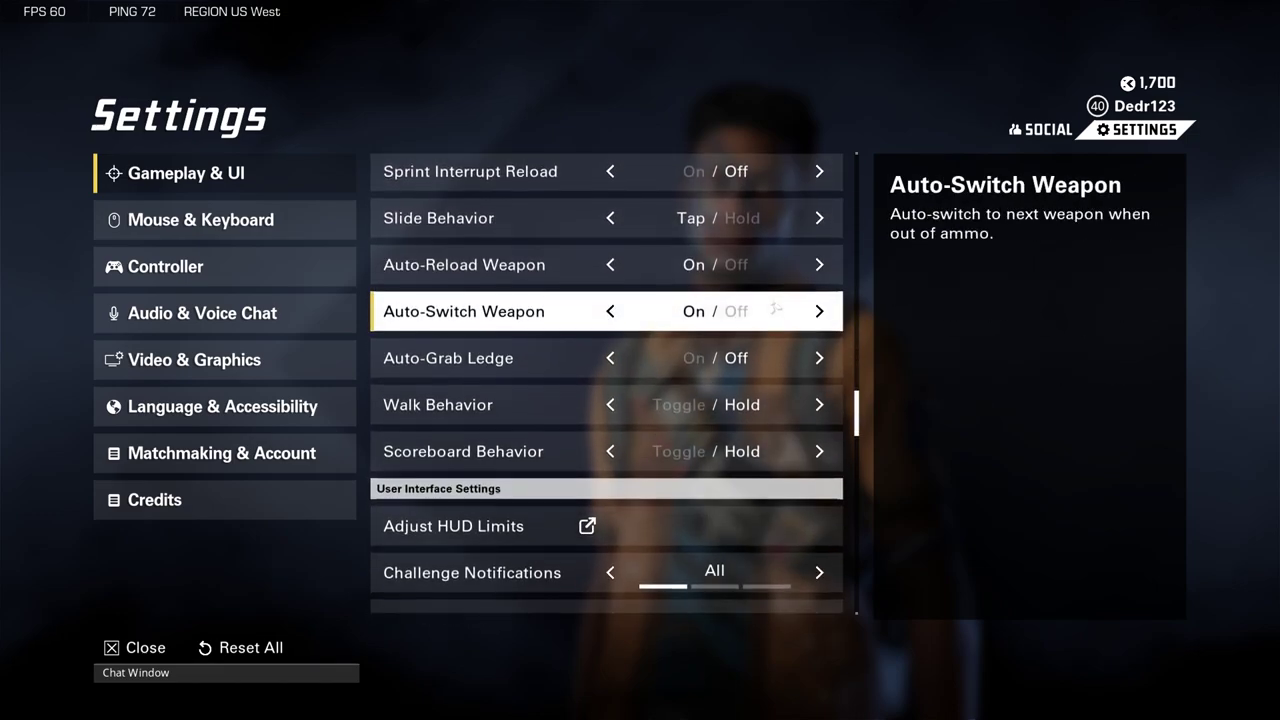
scroll(755, 343, "down", 3)
scroll(755, 343, "down", 2)
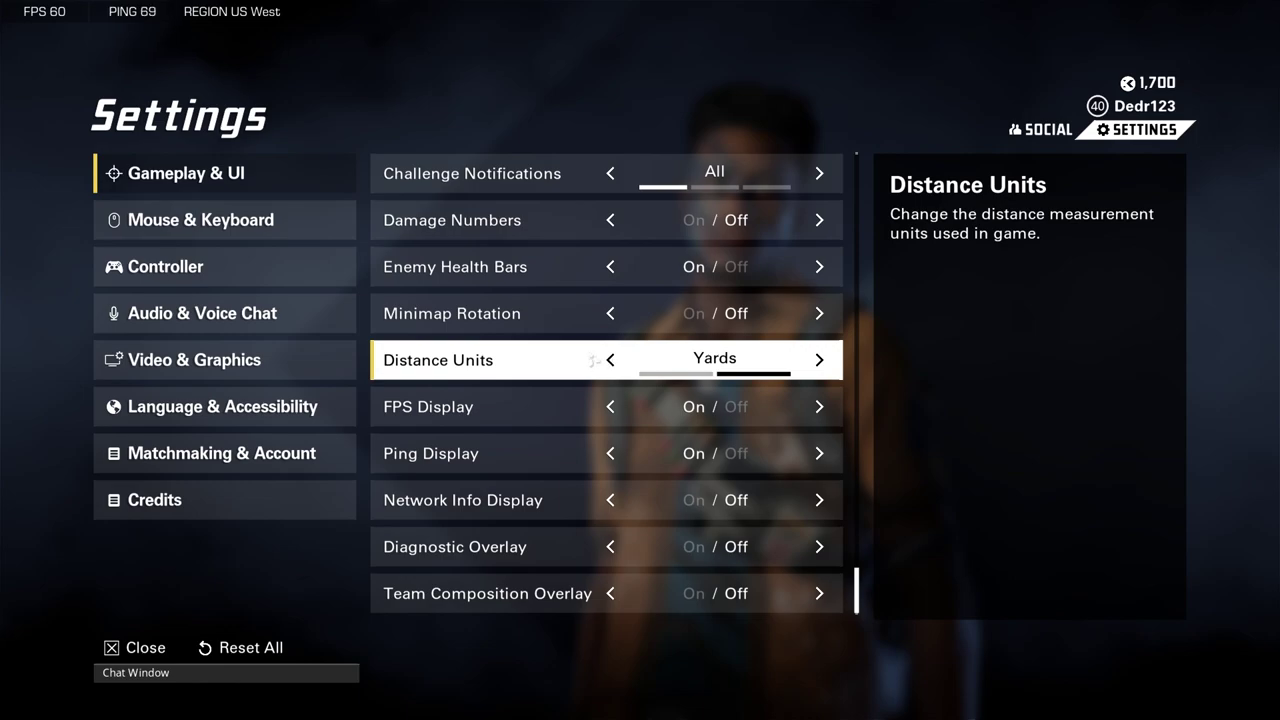
left_click(165, 266)
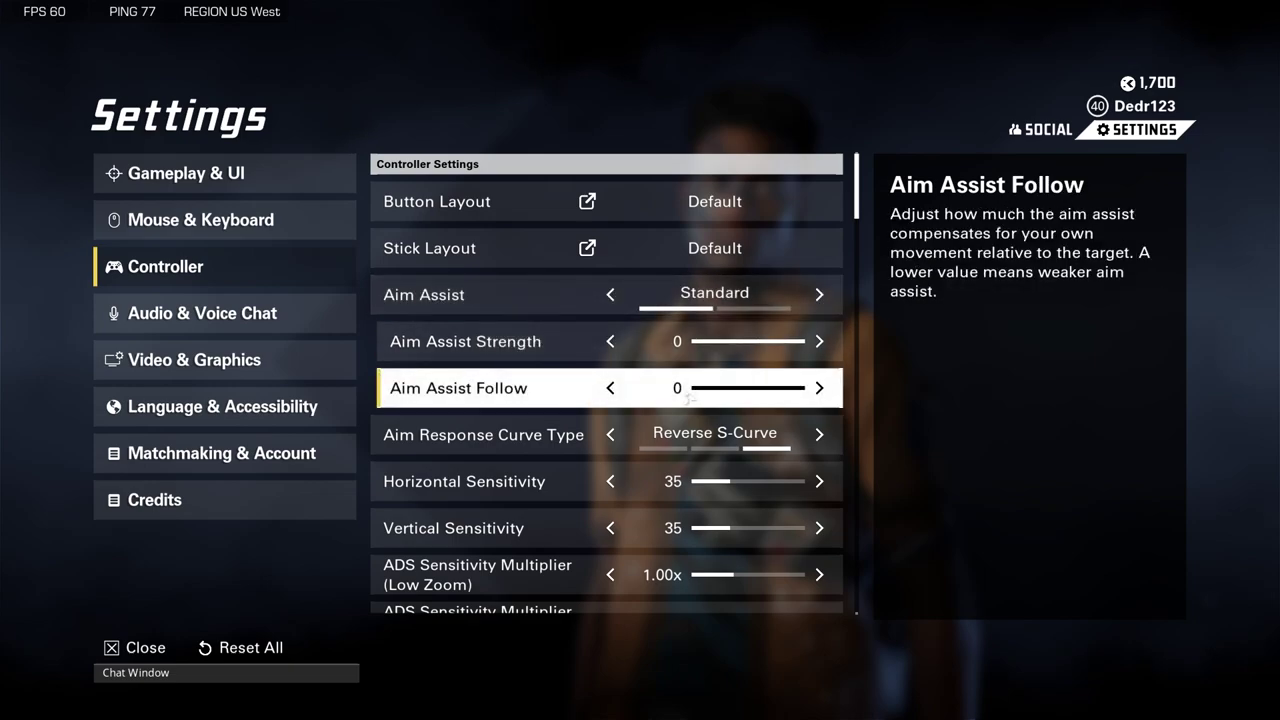
Scroll the Controller options so Aim Assist reads Disabled and Aim Response Curve Type reads Standard.
scroll(560, 390, "down", 2)
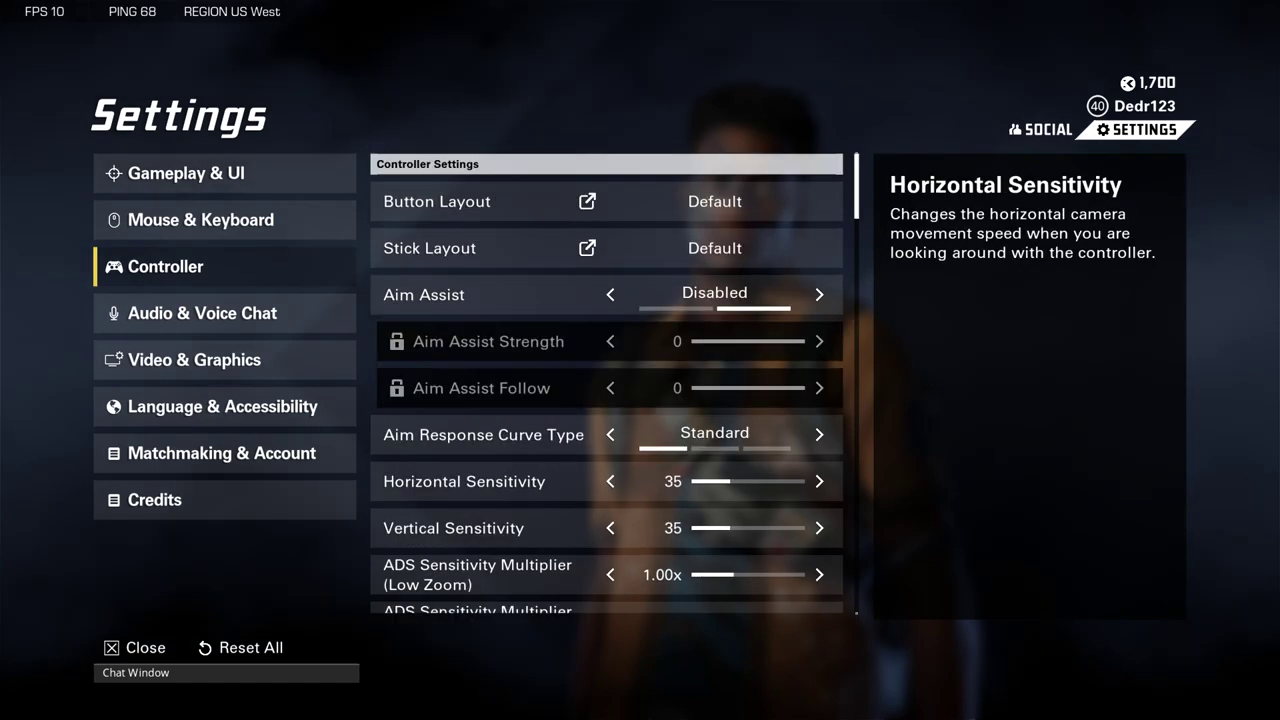
scroll(606, 400, "down", 2)
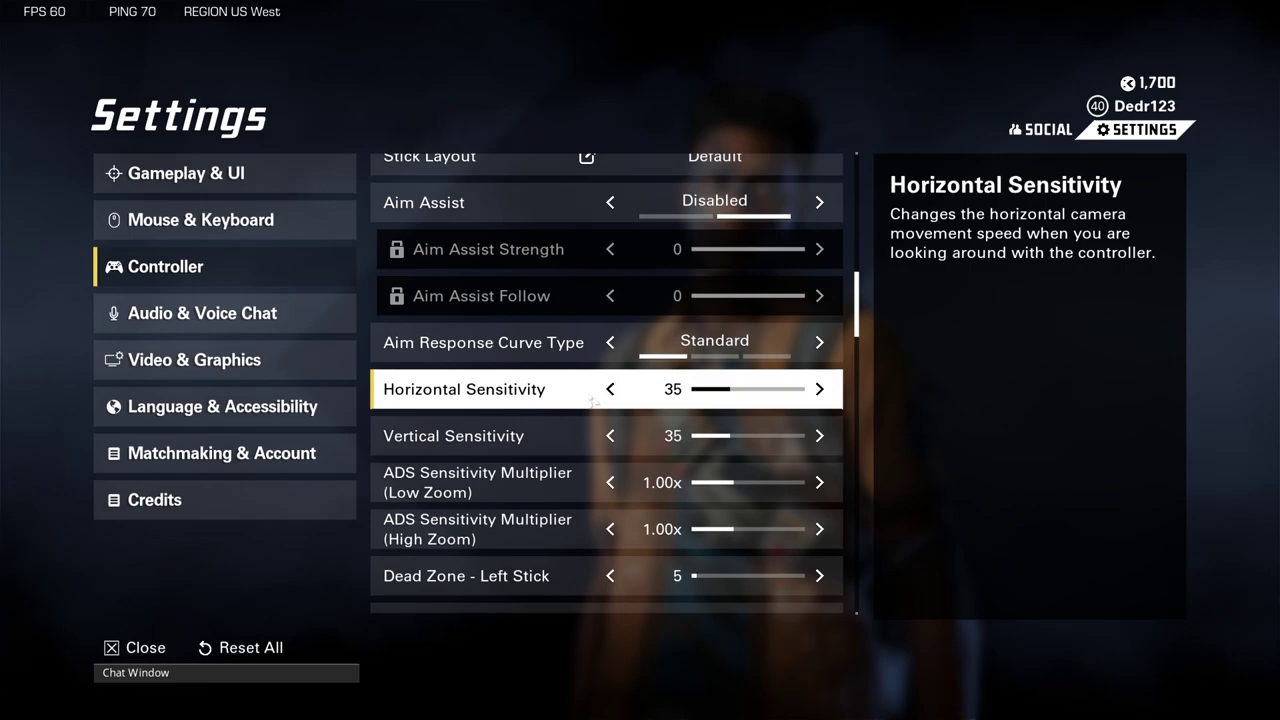
Check the Controller list down to Controller Vibration, then switch to Audio & Voice Chat with the E key.
scroll(592, 400, "down", 3)
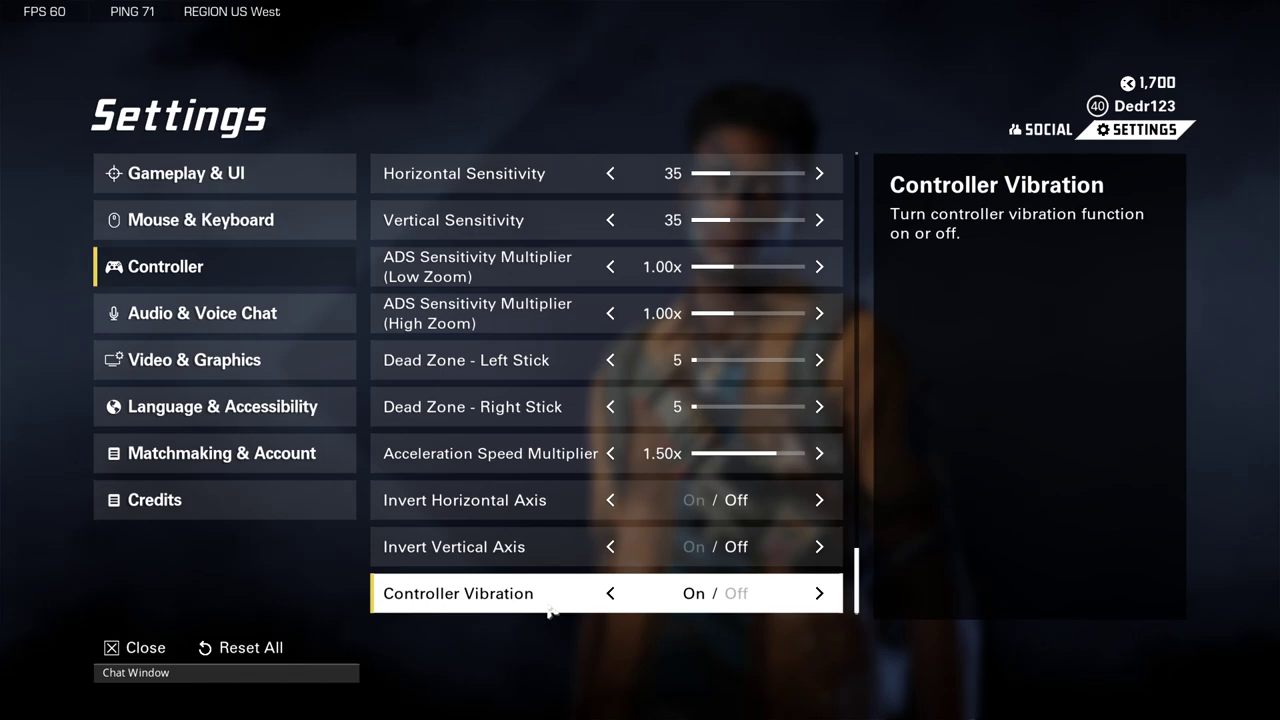
key("e")
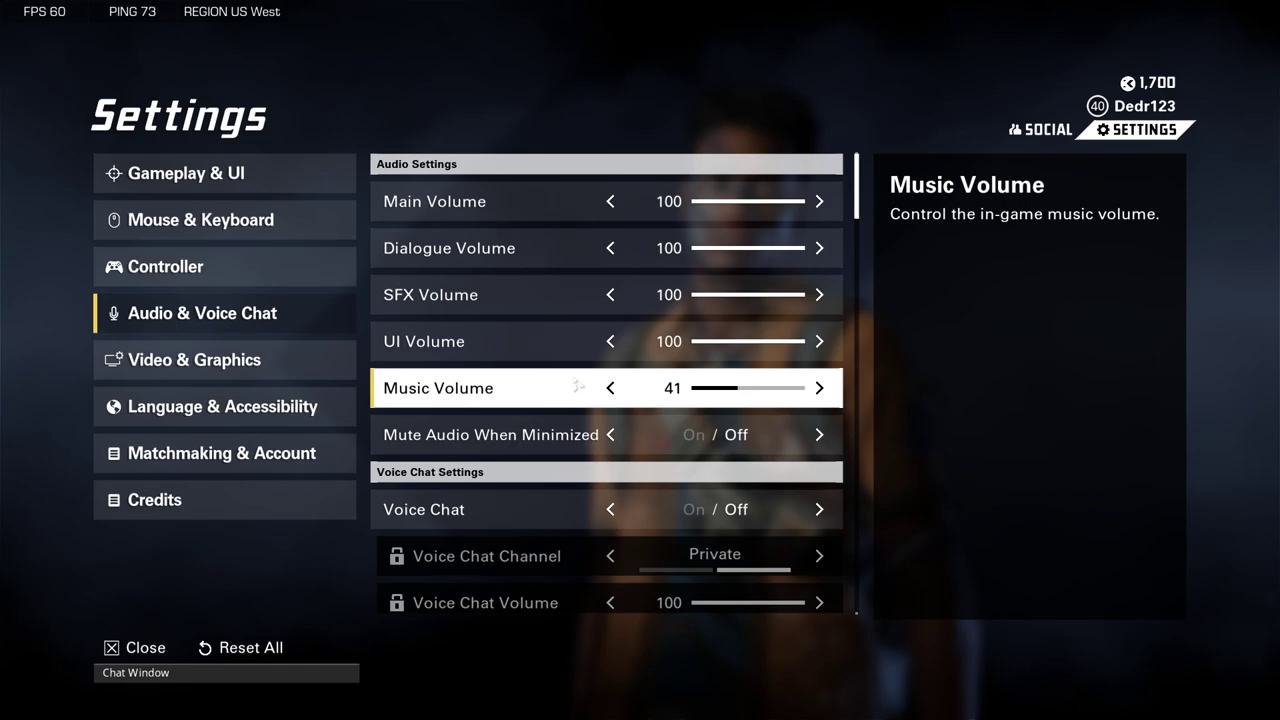
Look over the Audio & Voice Chat options, then switch to the Video & Graphics tab.
scroll(537, 463, "down", 5)
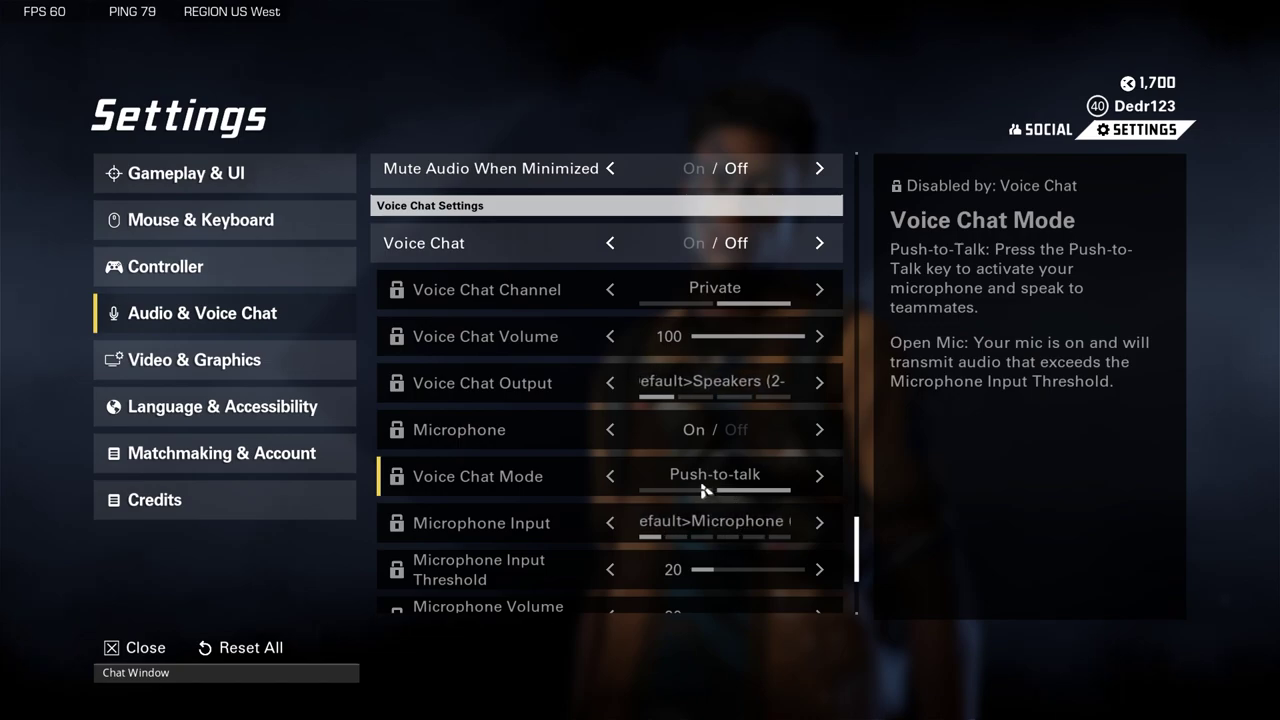
scroll(705, 490, "down", 1)
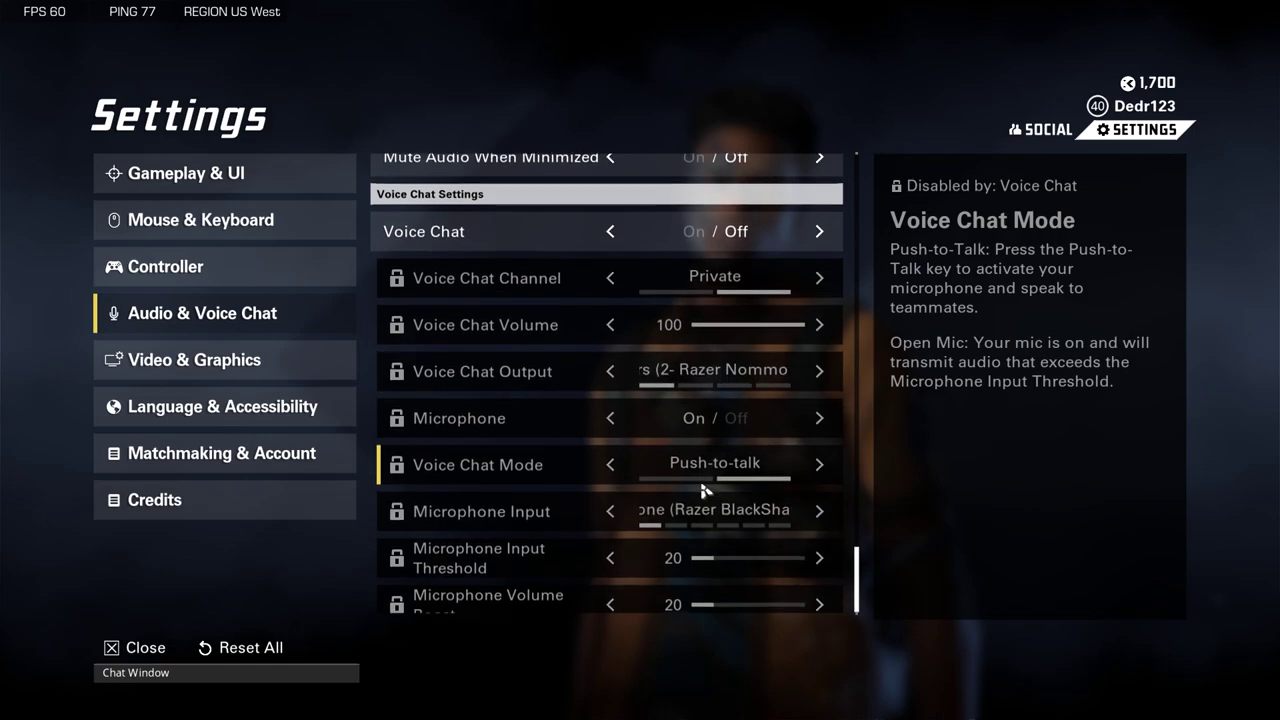
scroll(651, 503, "up", 4)
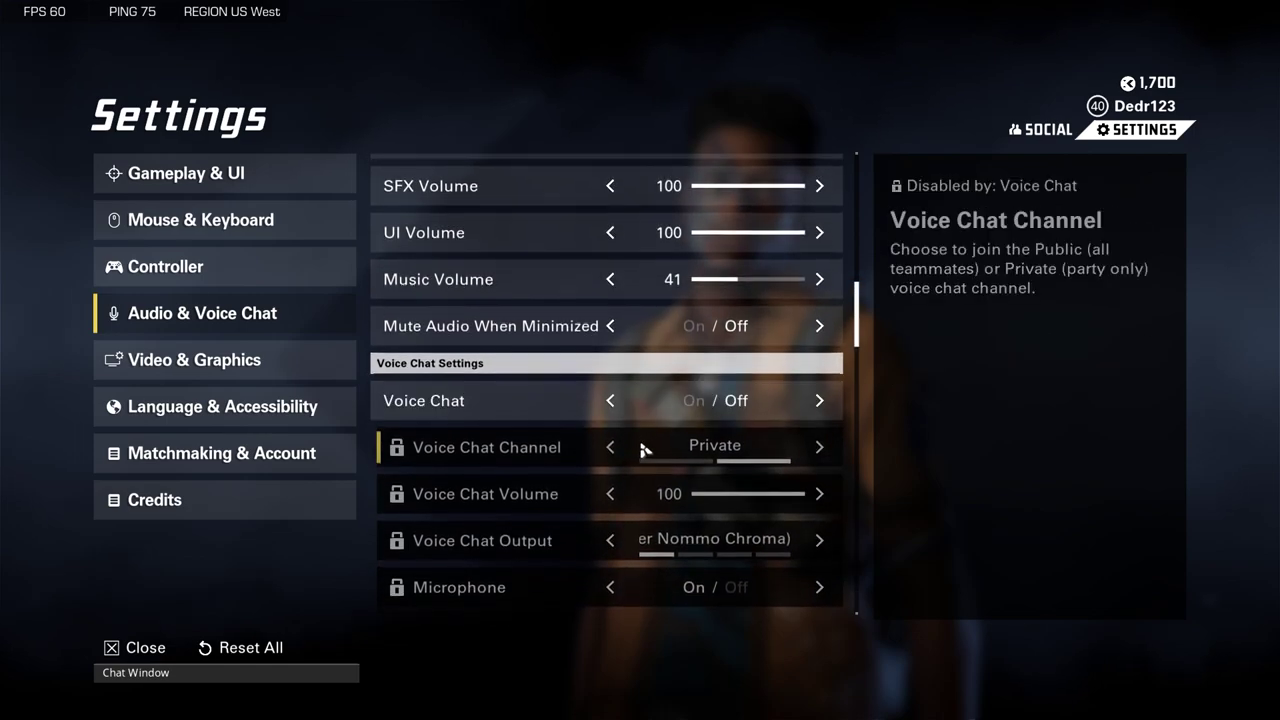
scroll(643, 450, "up", 3)
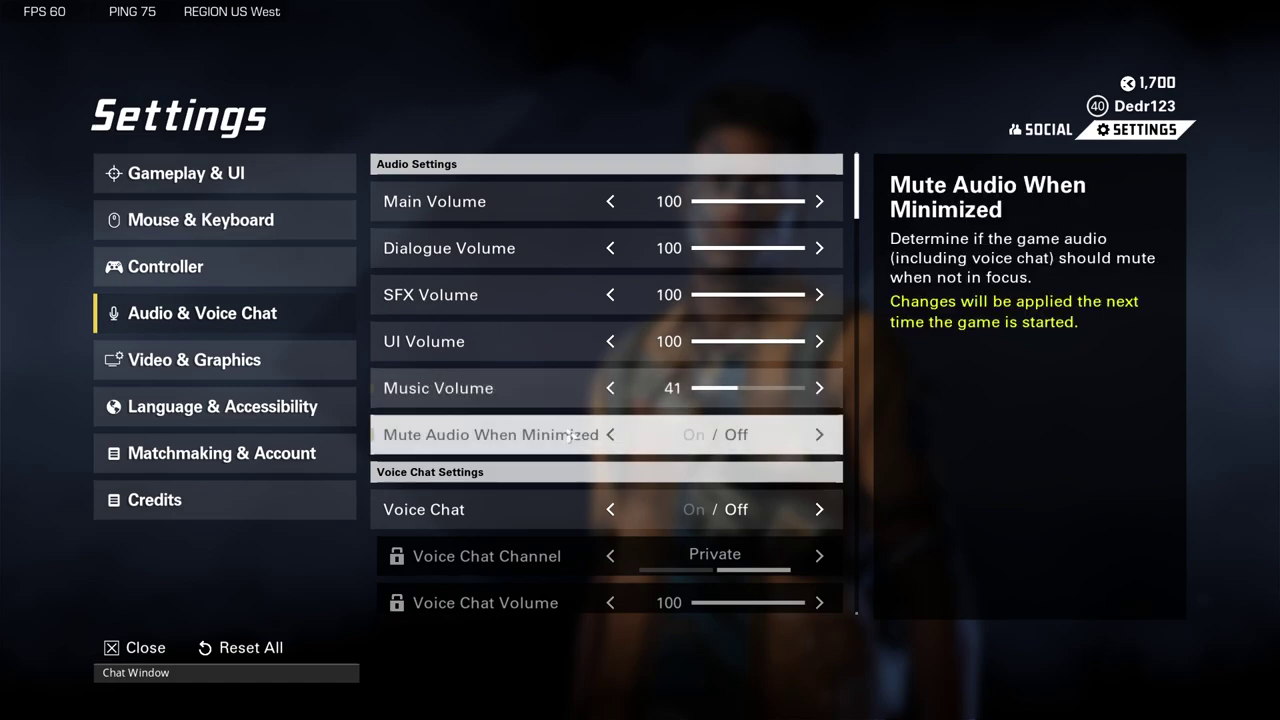
left_click(330, 360)
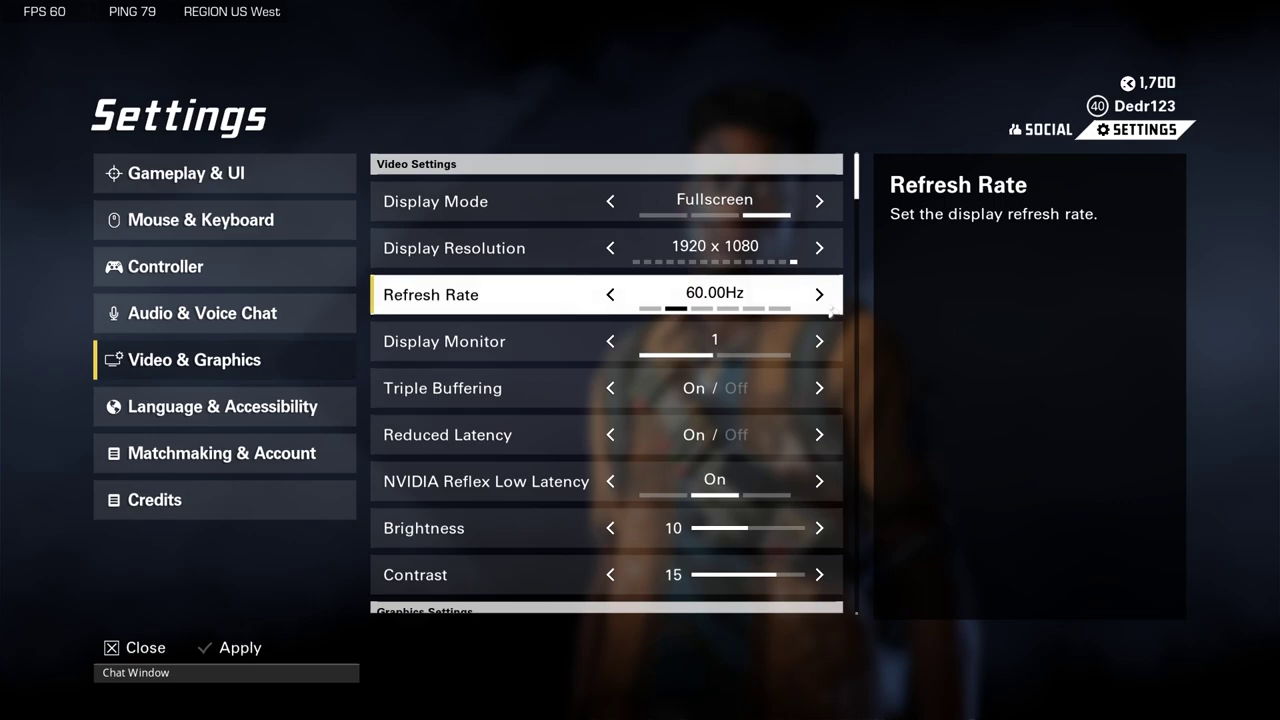
Step the Refresh Rate up from 60.00Hz to 143.85Hz.
left_click(825, 301)
left_click(825, 301)
left_click(825, 301)
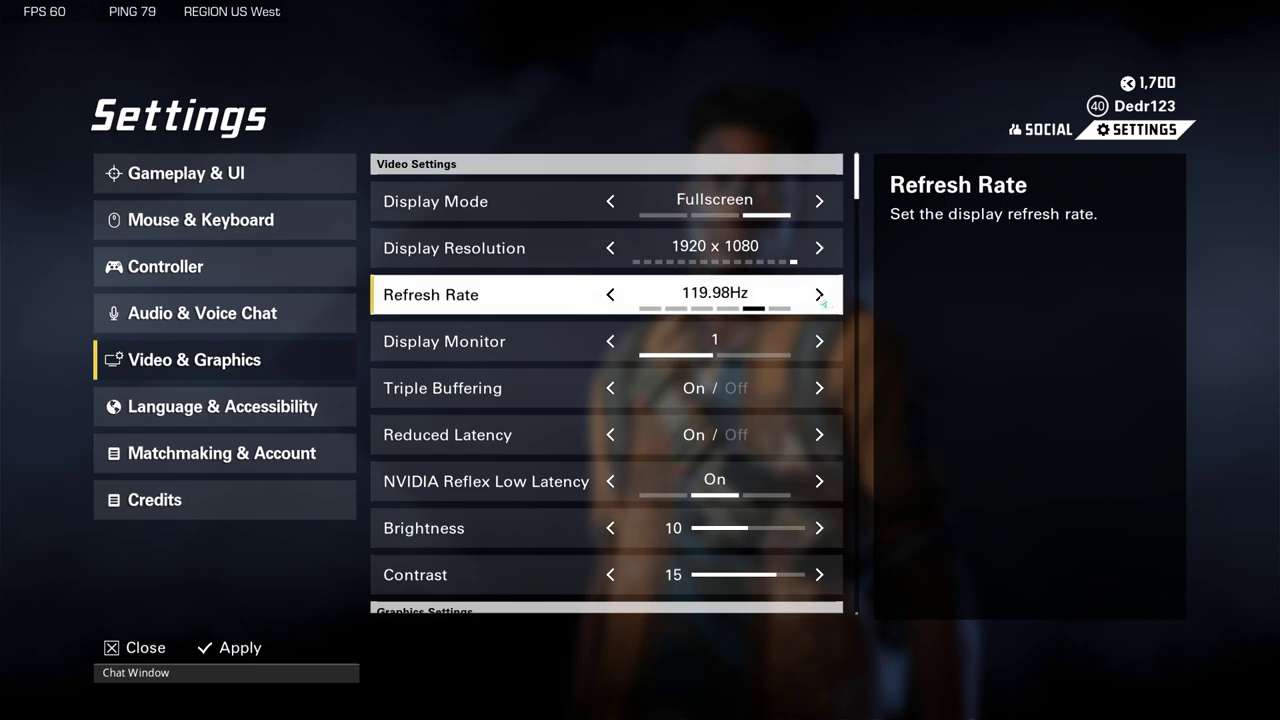
left_click(825, 301)
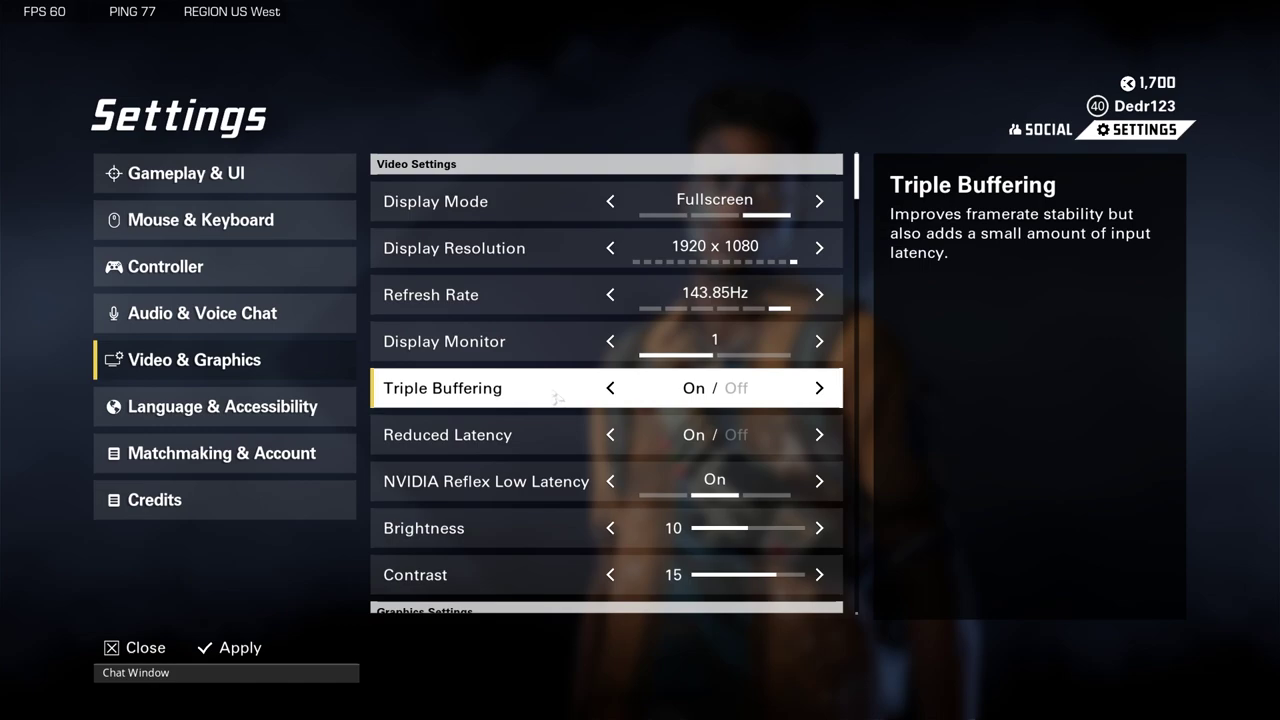
scroll(557, 330, "down", 3)
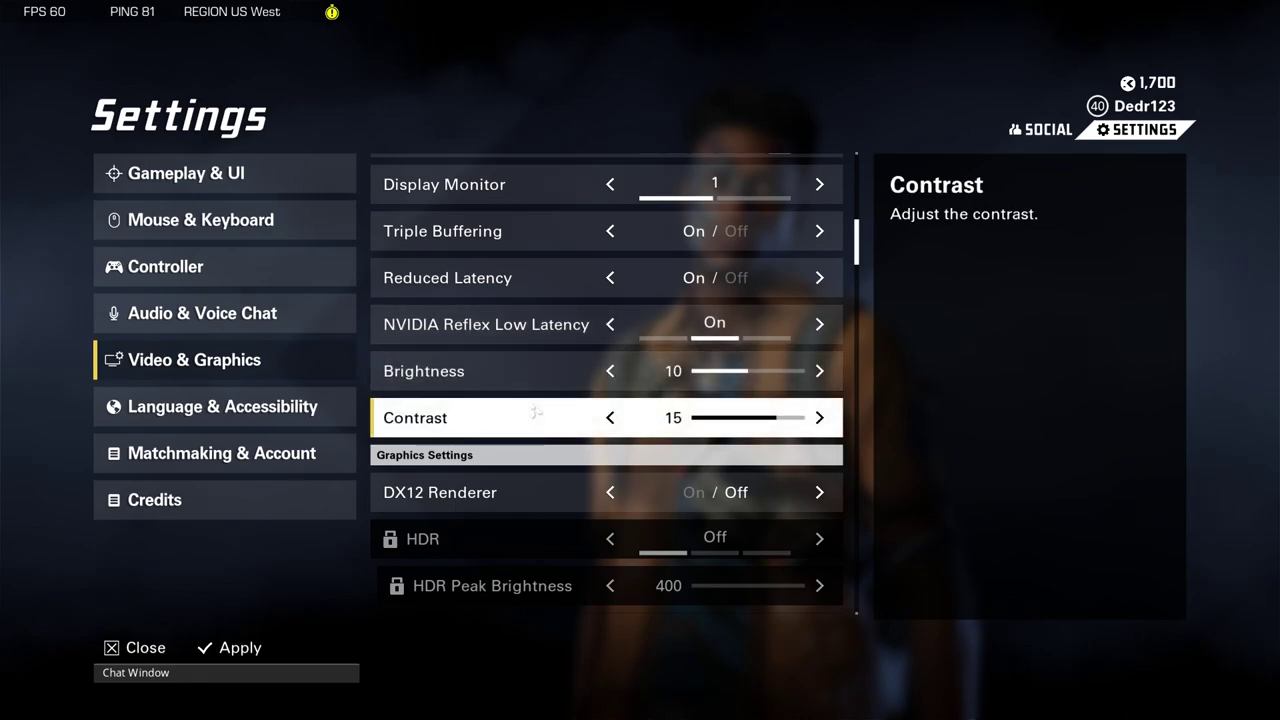
scroll(552, 436, "down", 5)
scroll(557, 441, "up", 2)
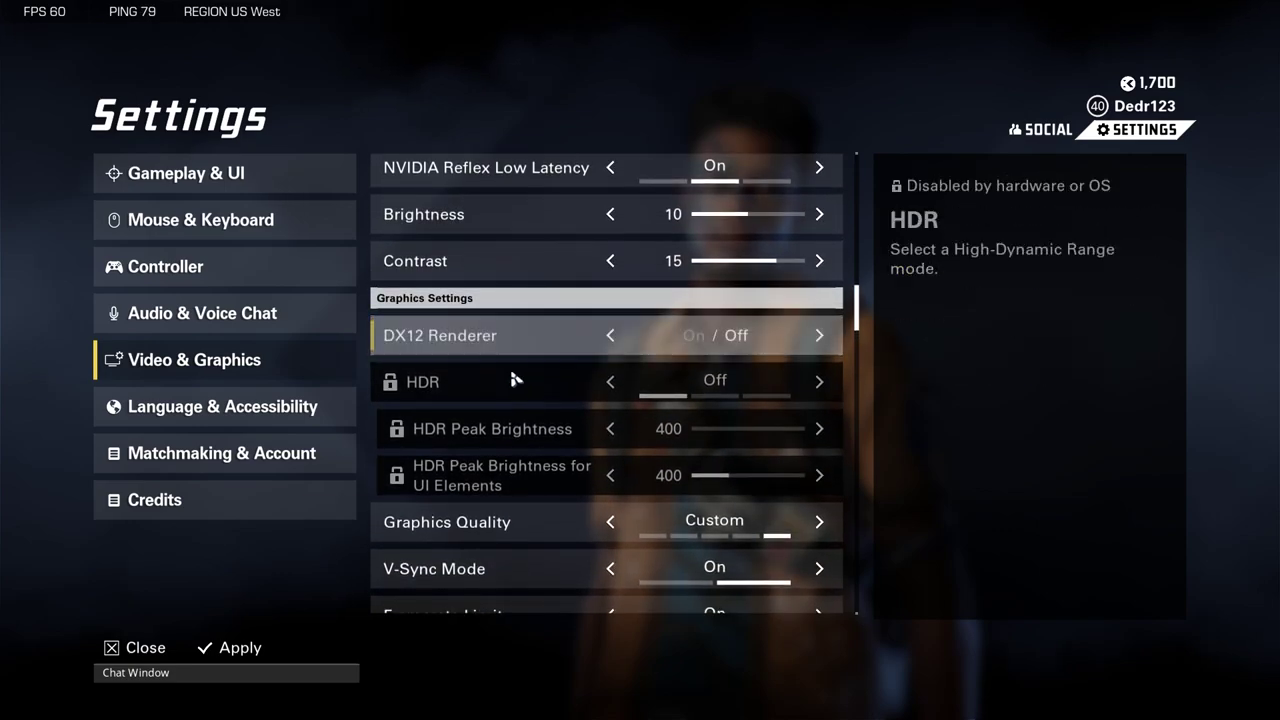
scroll(514, 380, "down", 6)
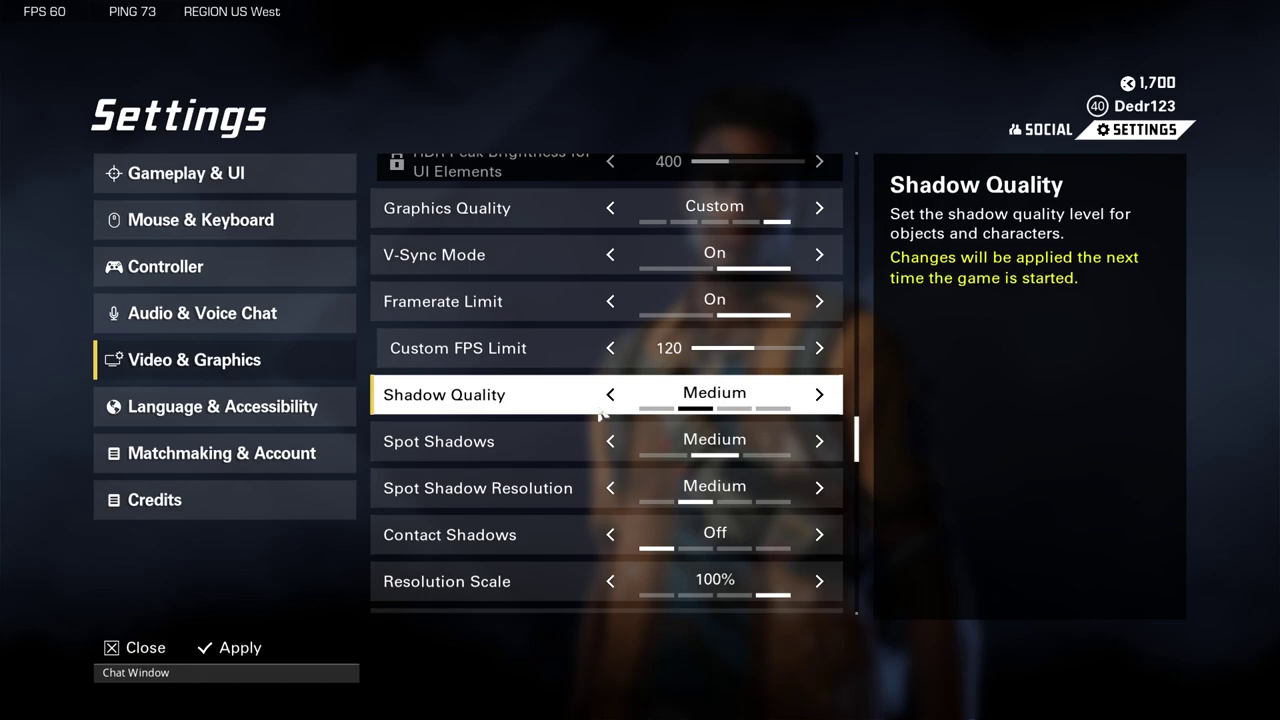
scroll(600, 414, "down", 3)
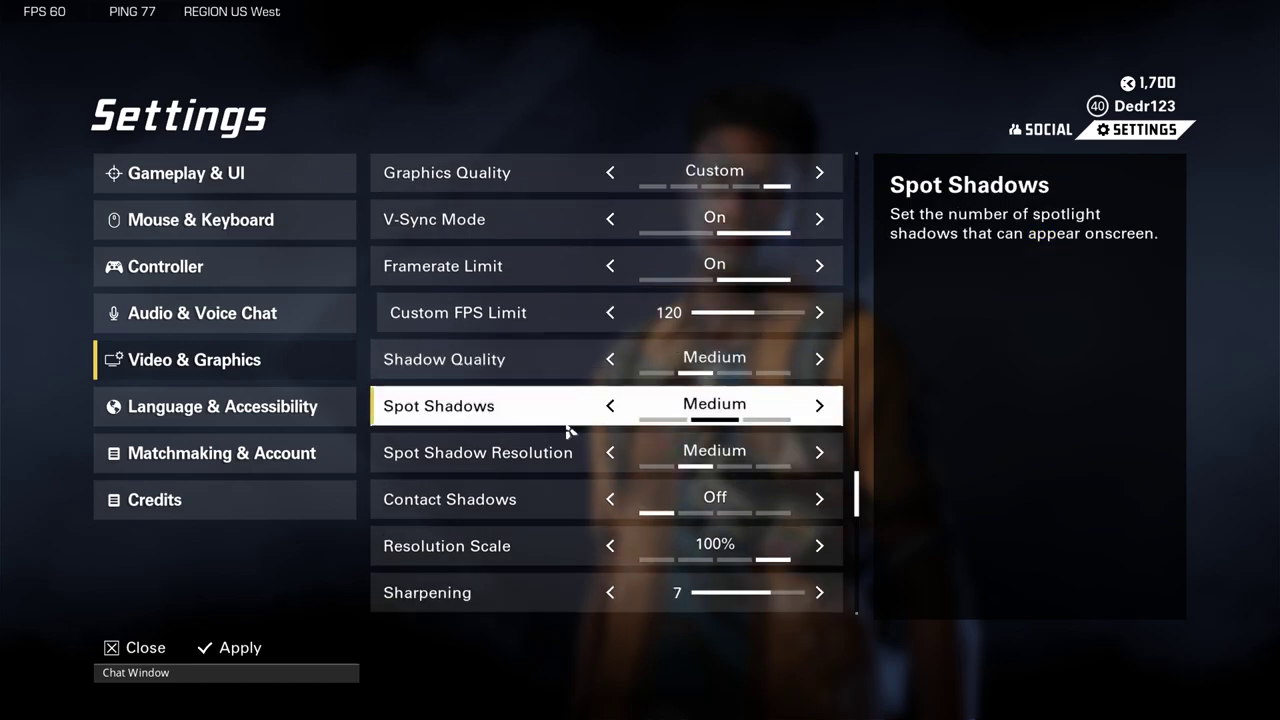
scroll(592, 428, "up", 3)
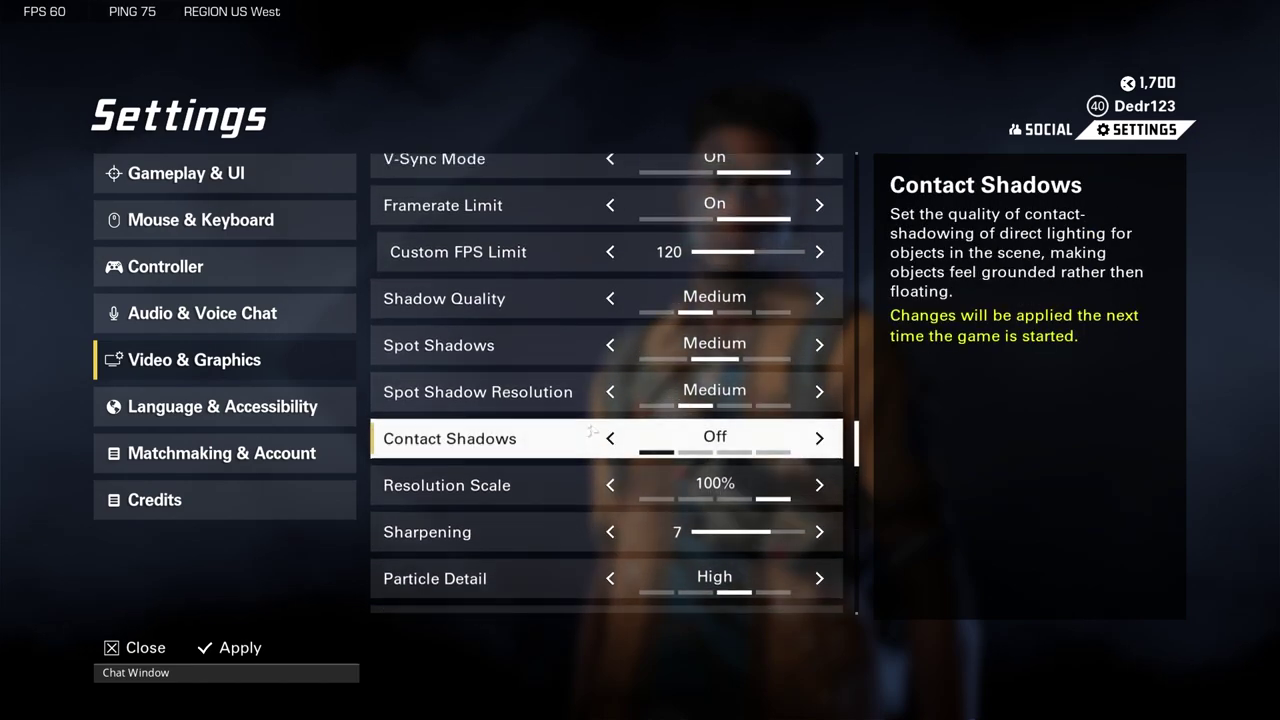
scroll(597, 263, "down", 3)
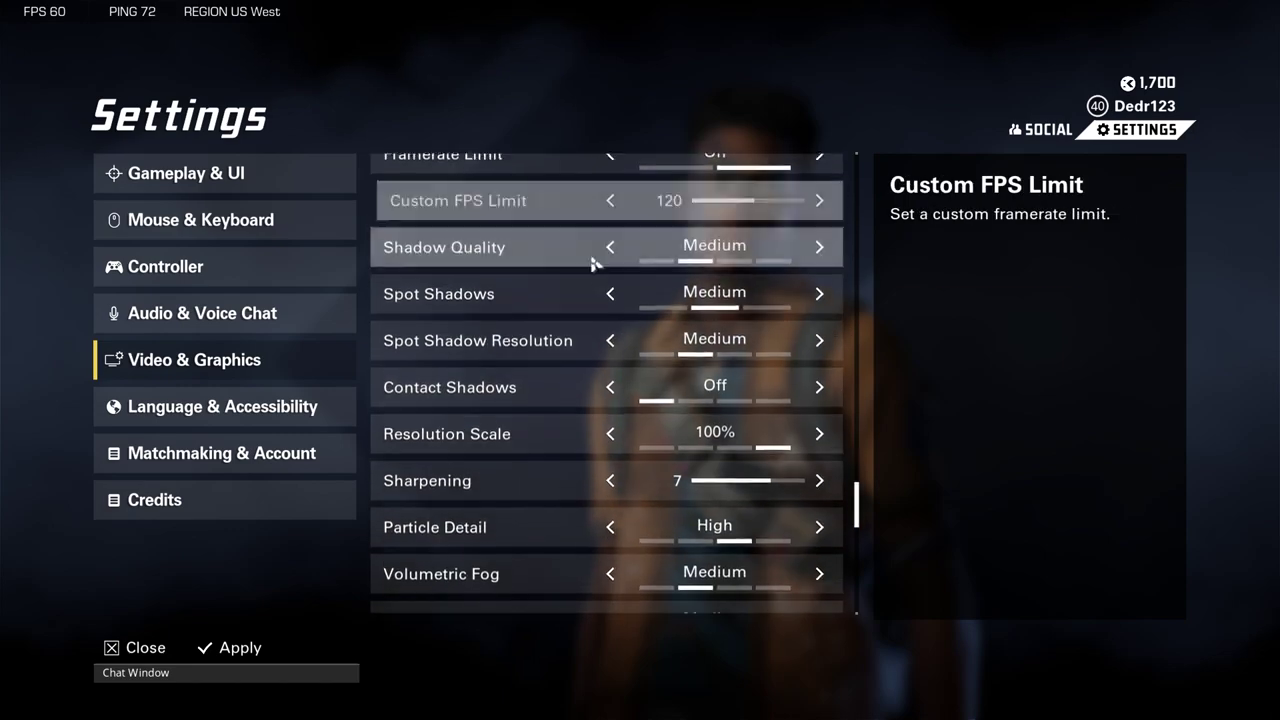
scroll(592, 318, "up", 3)
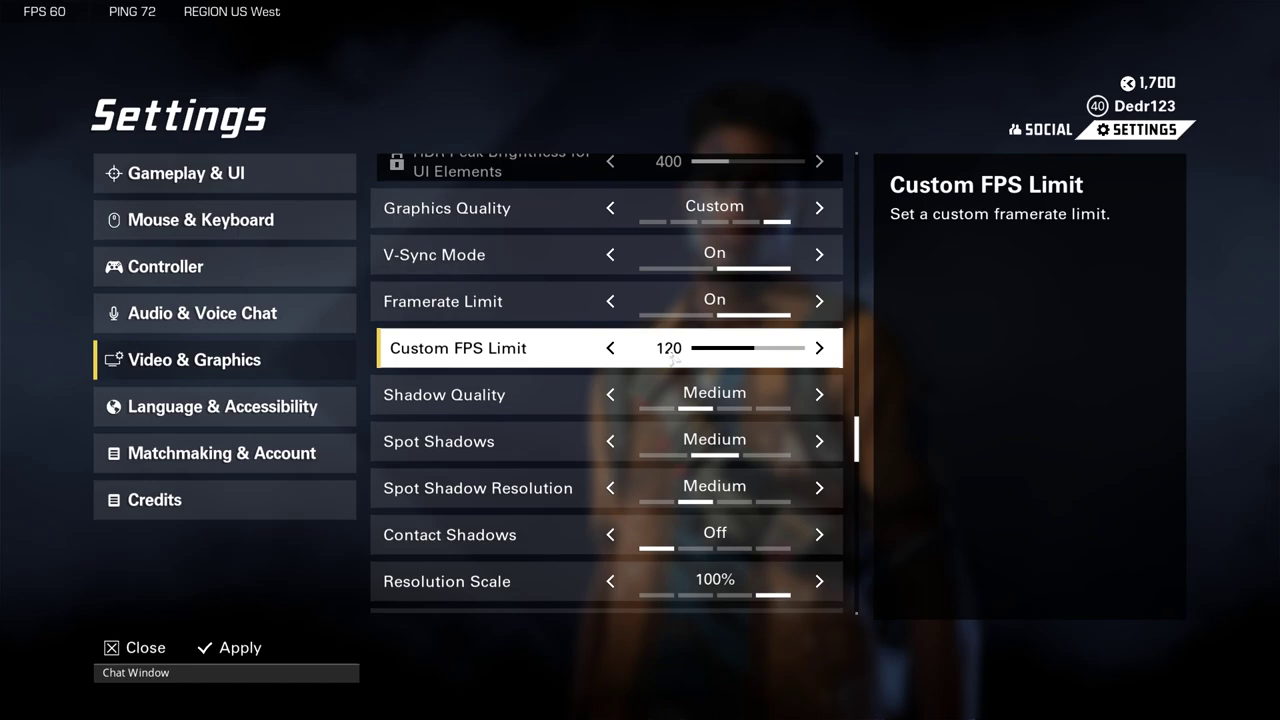
scroll(565, 470, "down", 3)
scroll(569, 465, "down", 3)
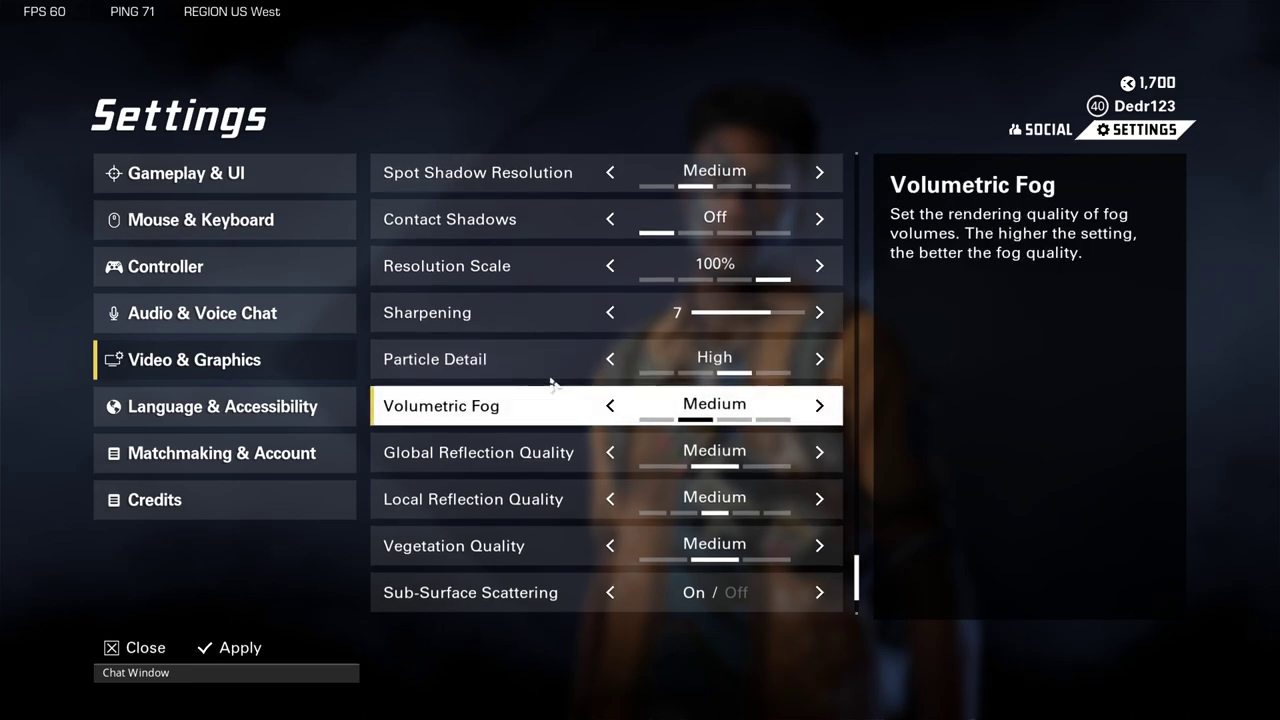
scroll(557, 390, "down", 6)
scroll(749, 353, "up", 4)
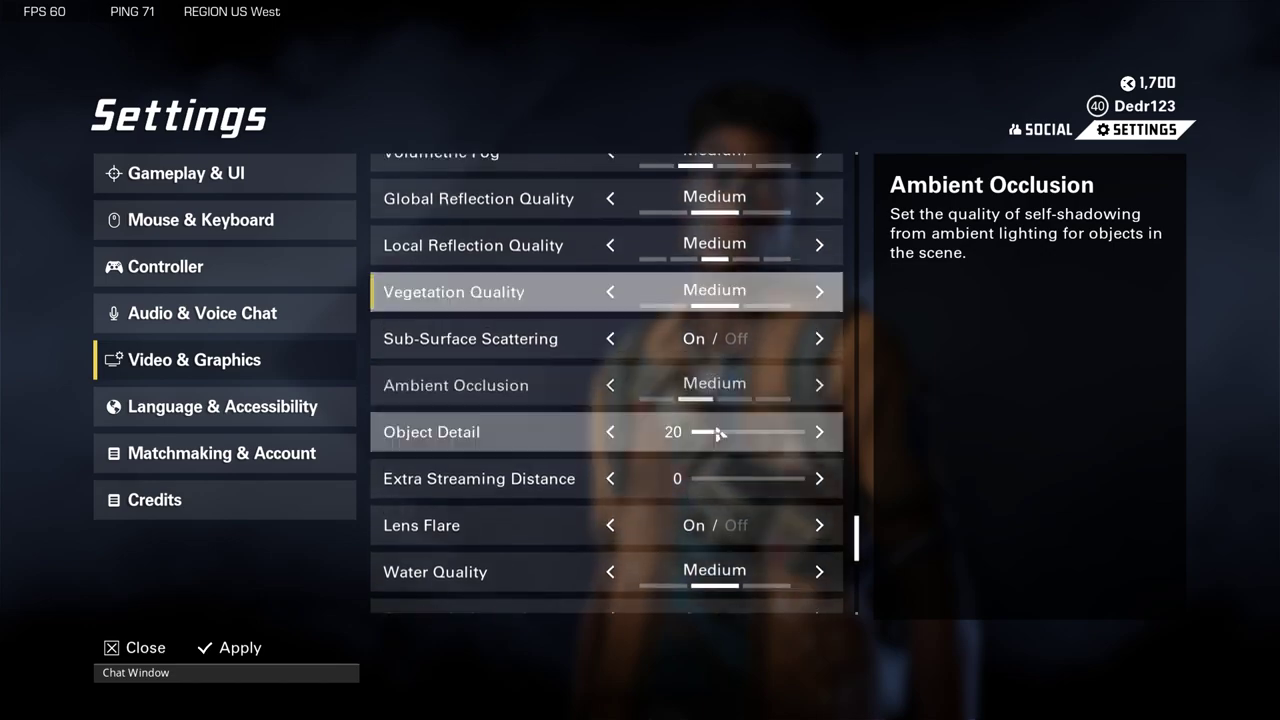
scroll(511, 358, "down", 4)
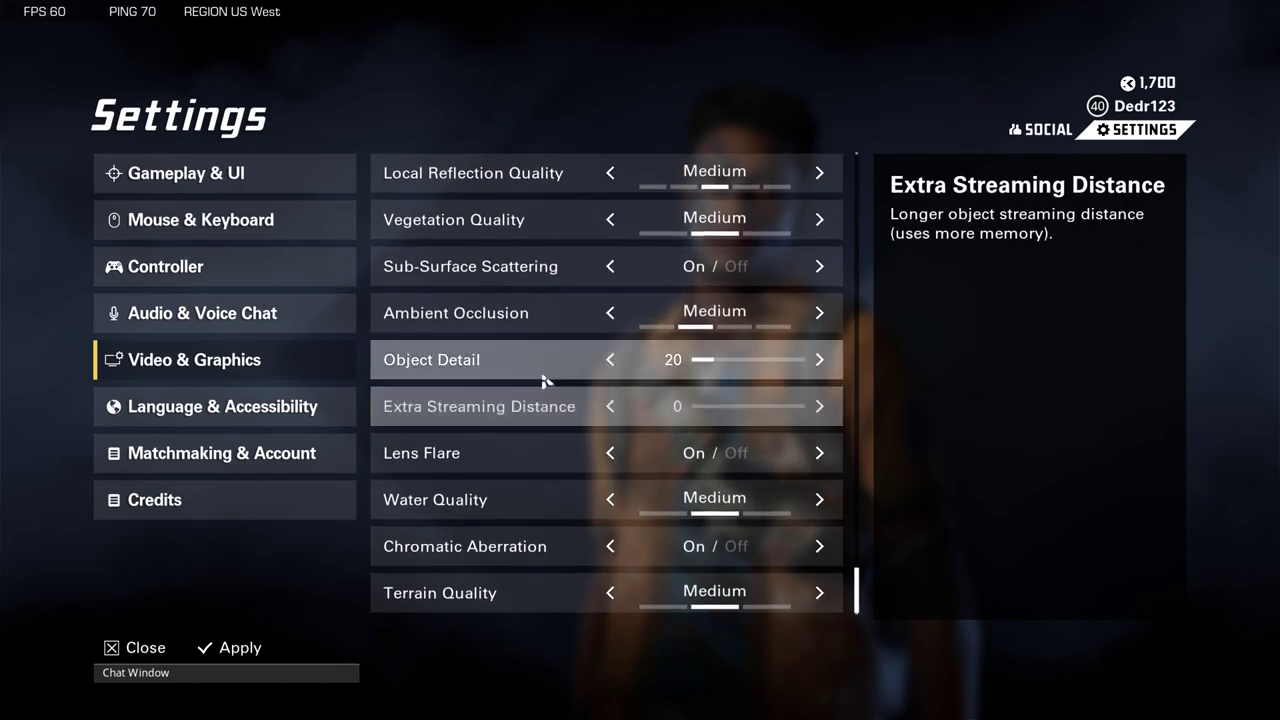